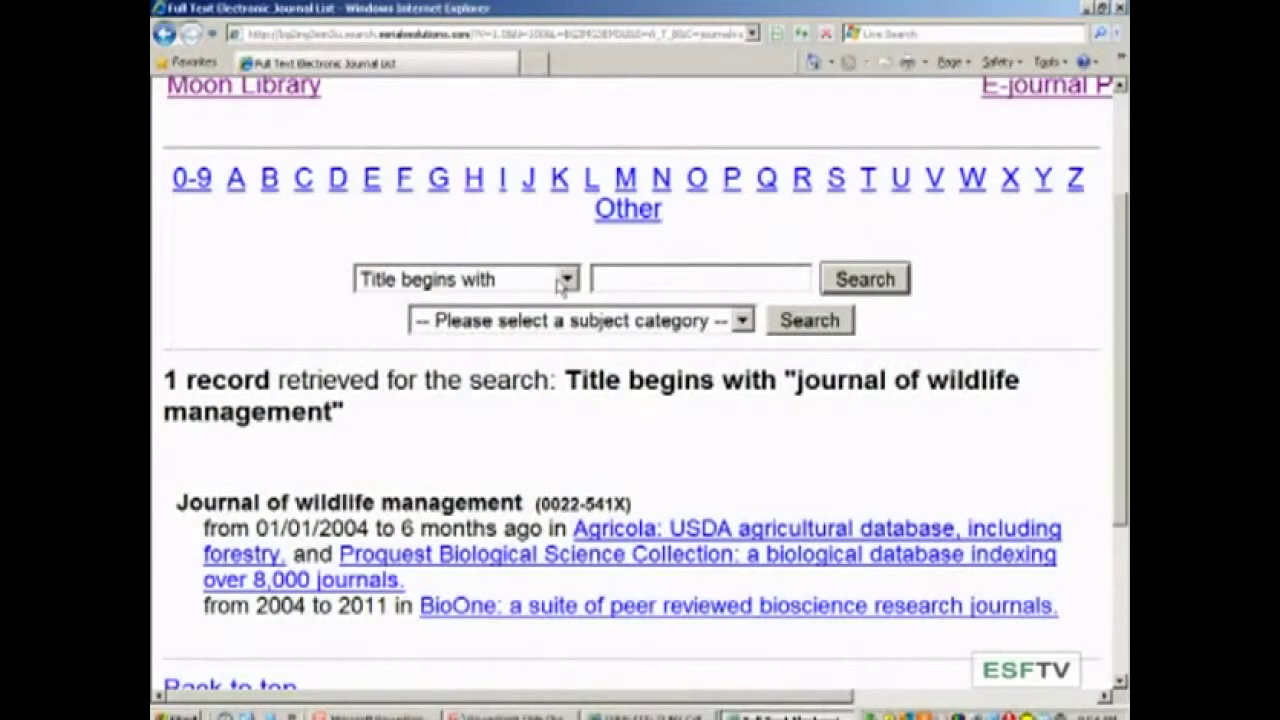
Step: Search for titles containing all the words 'forestry' and scroll through the 18 matching journals
left_click(566, 280)
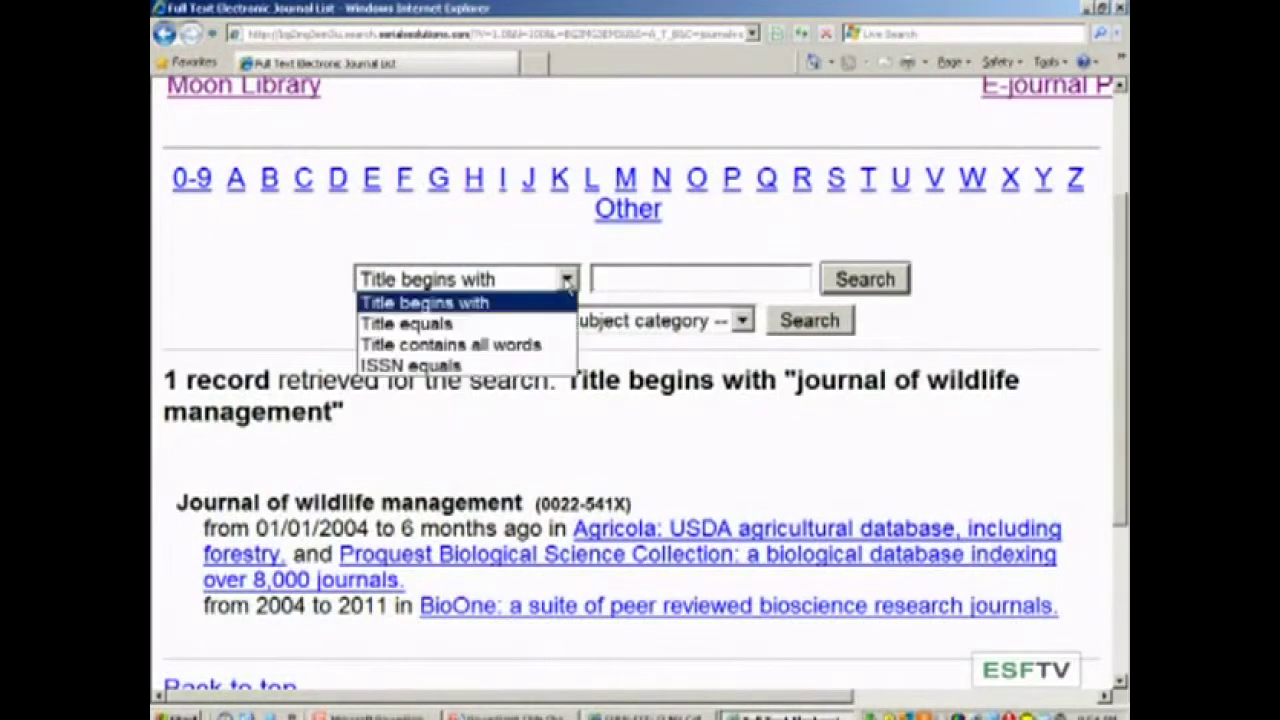
left_click(551, 345)
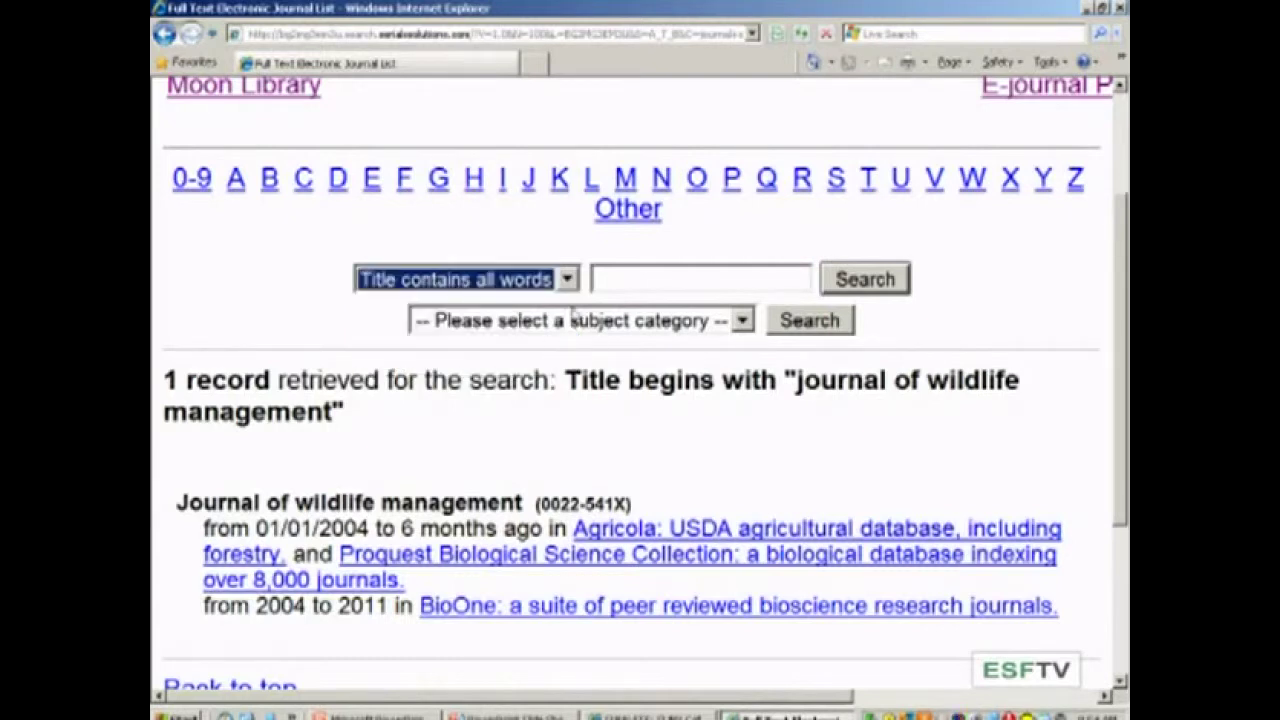
left_click(601, 281)
type("forestry")
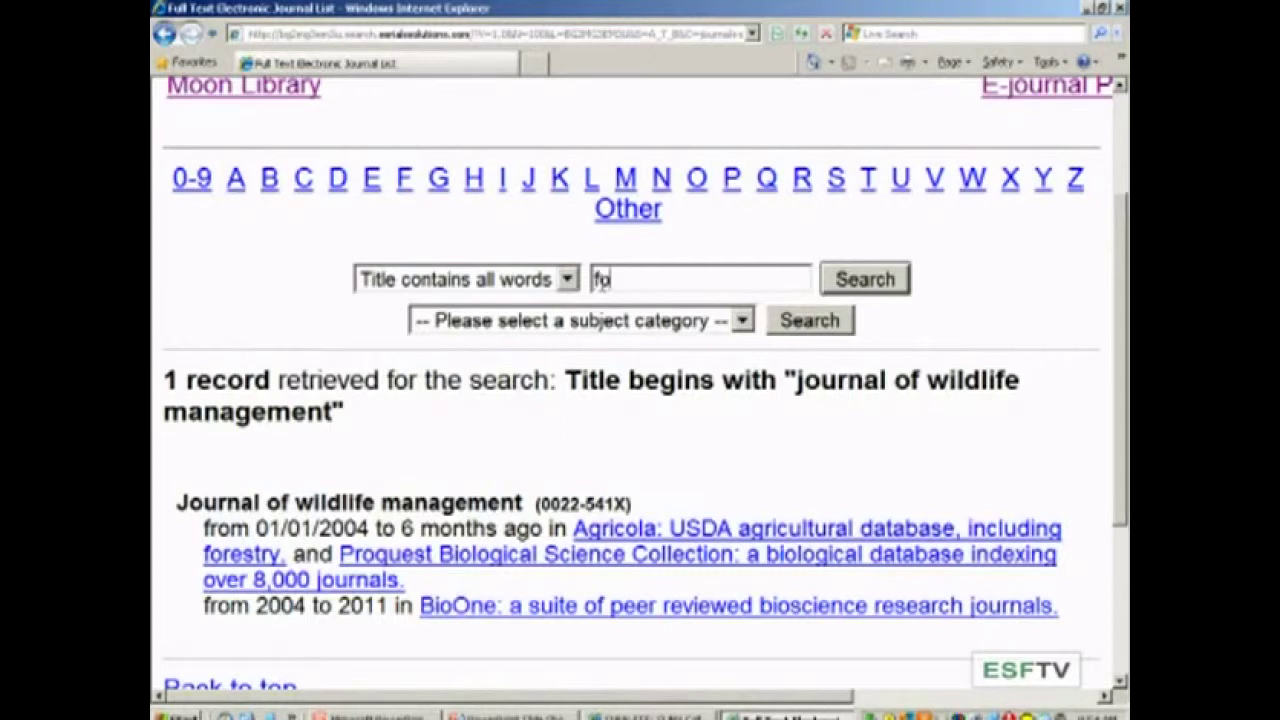
key("Return")
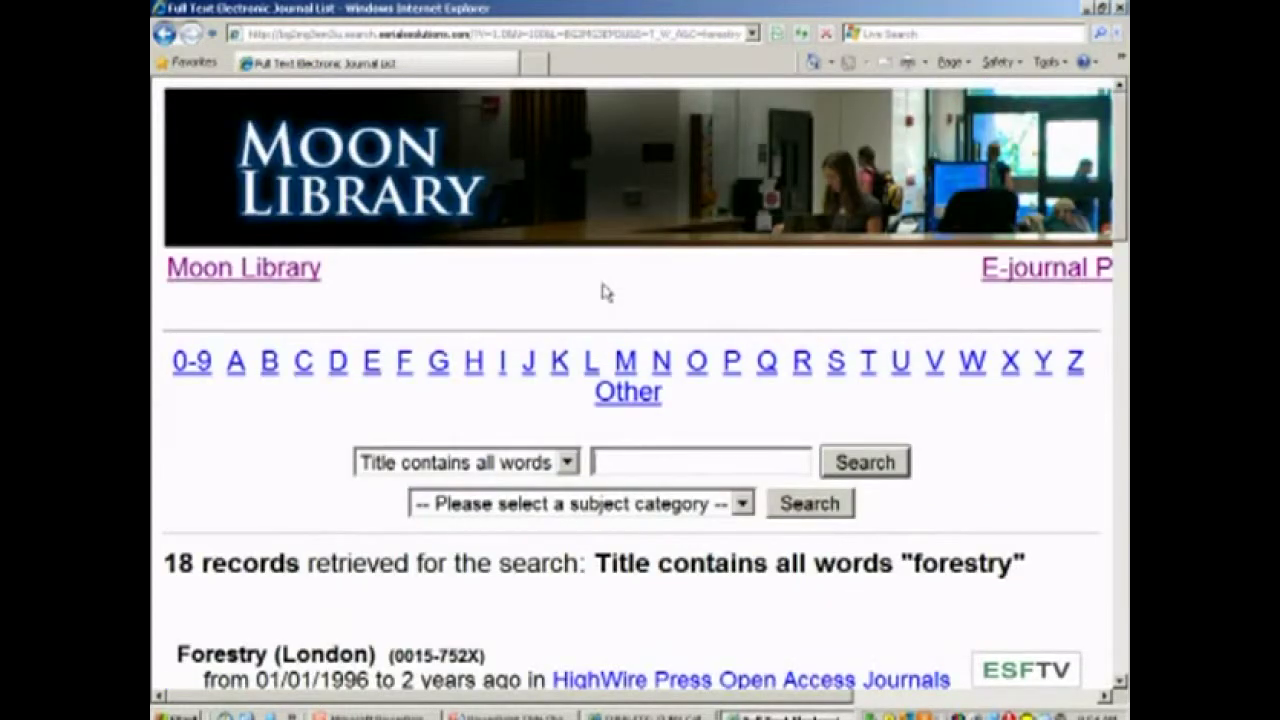
scroll(714, 603, "down", 3)
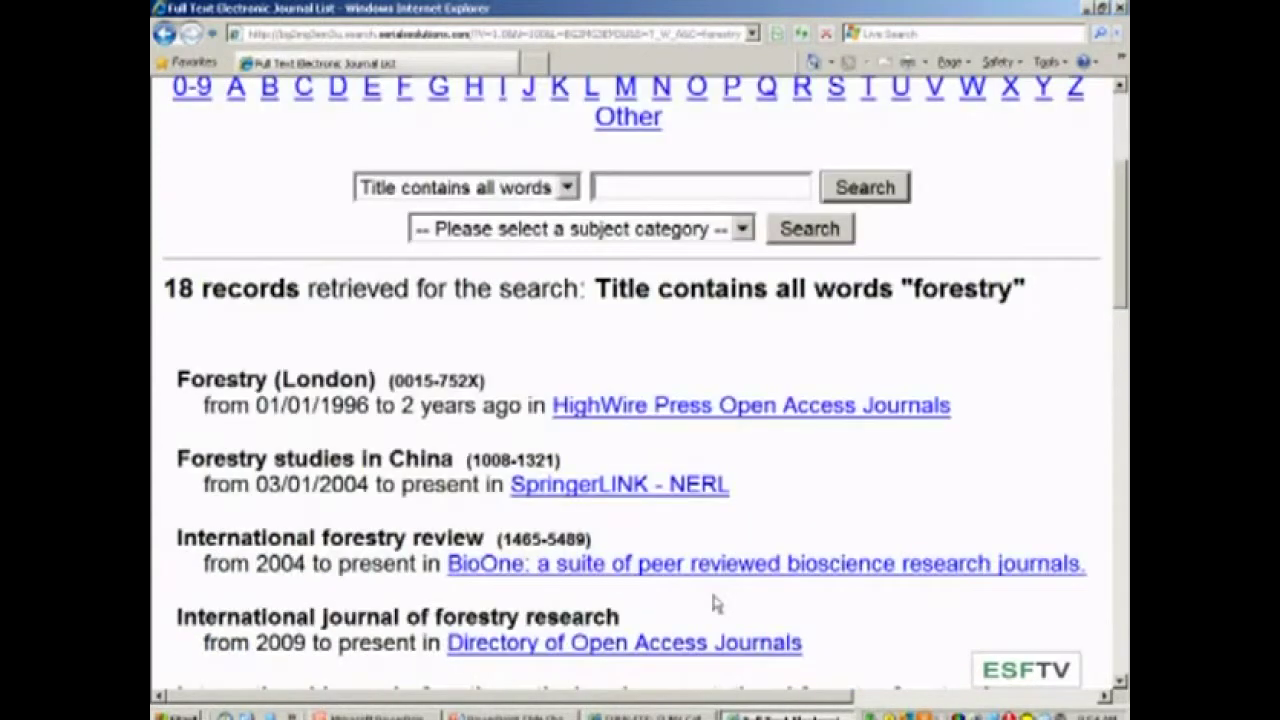
scroll(714, 603, "down", 1)
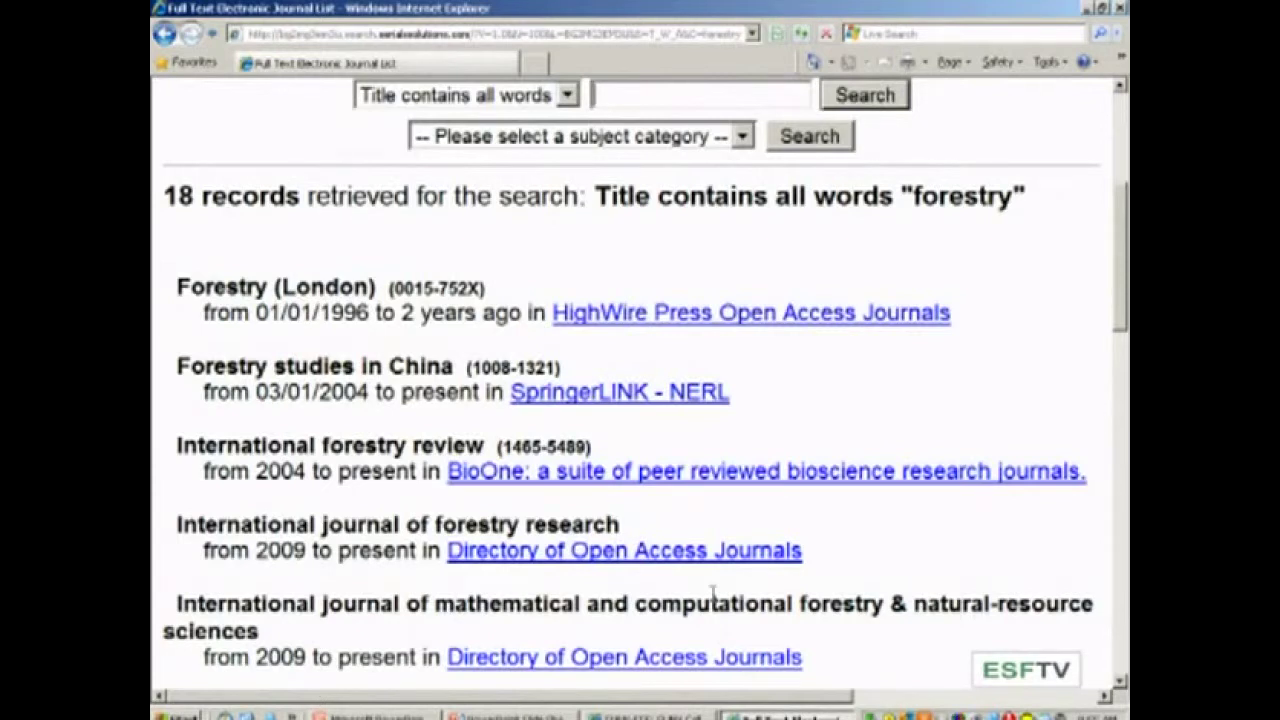
scroll(640, 400, "up", 3)
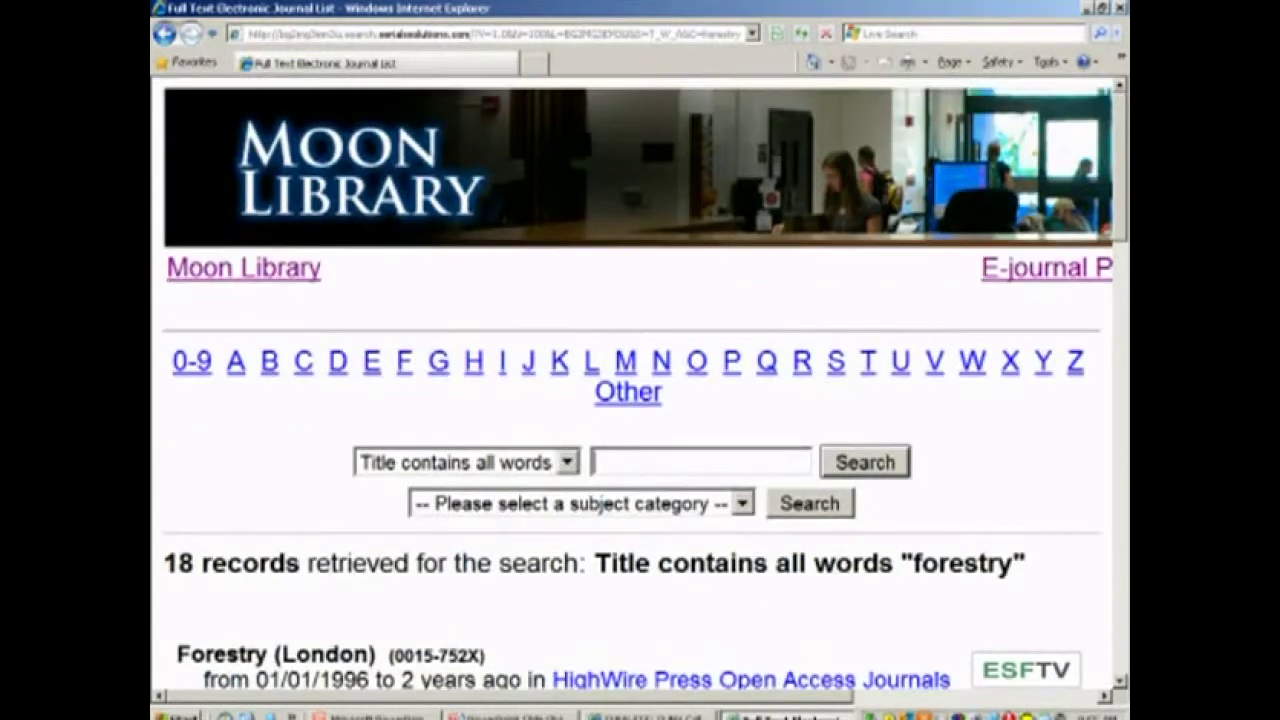
Step: From the Moon Library home page's E-Journals section, launch the Full Text Electronic Journal Locator
left_click(182, 268)
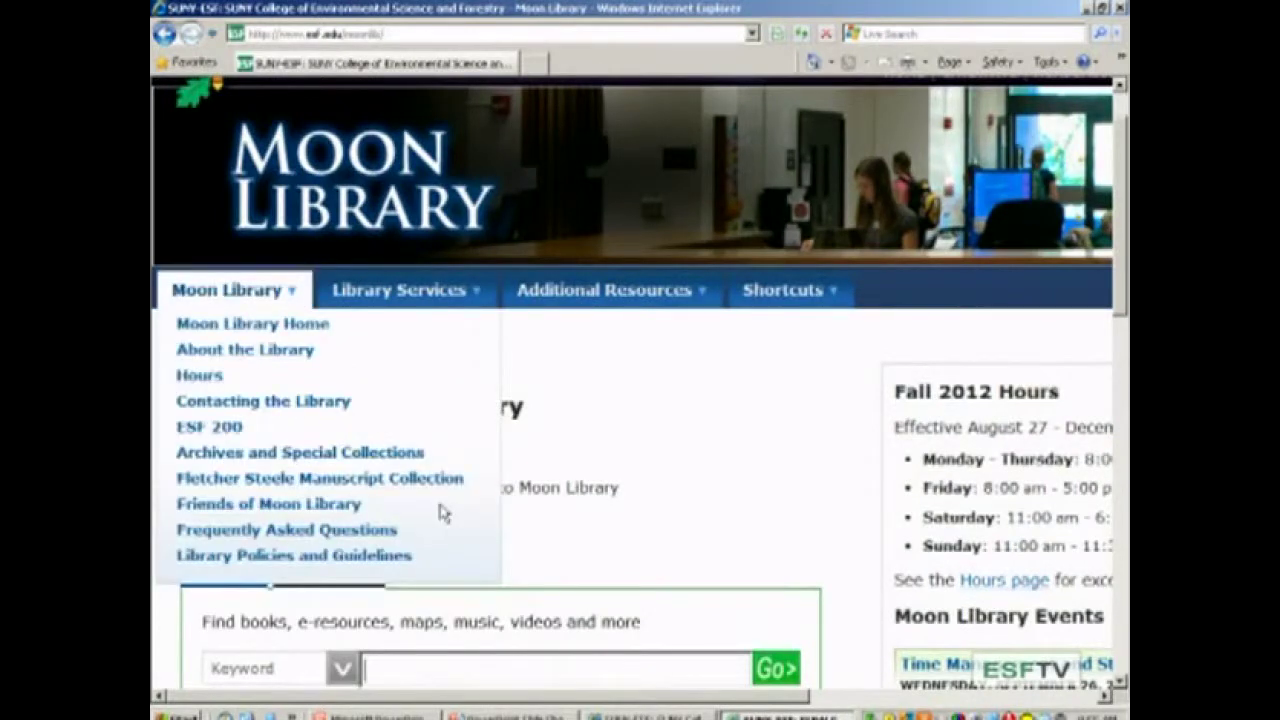
scroll(443, 510, "down", 3)
scroll(445, 518, "down", 3)
left_click(371, 303)
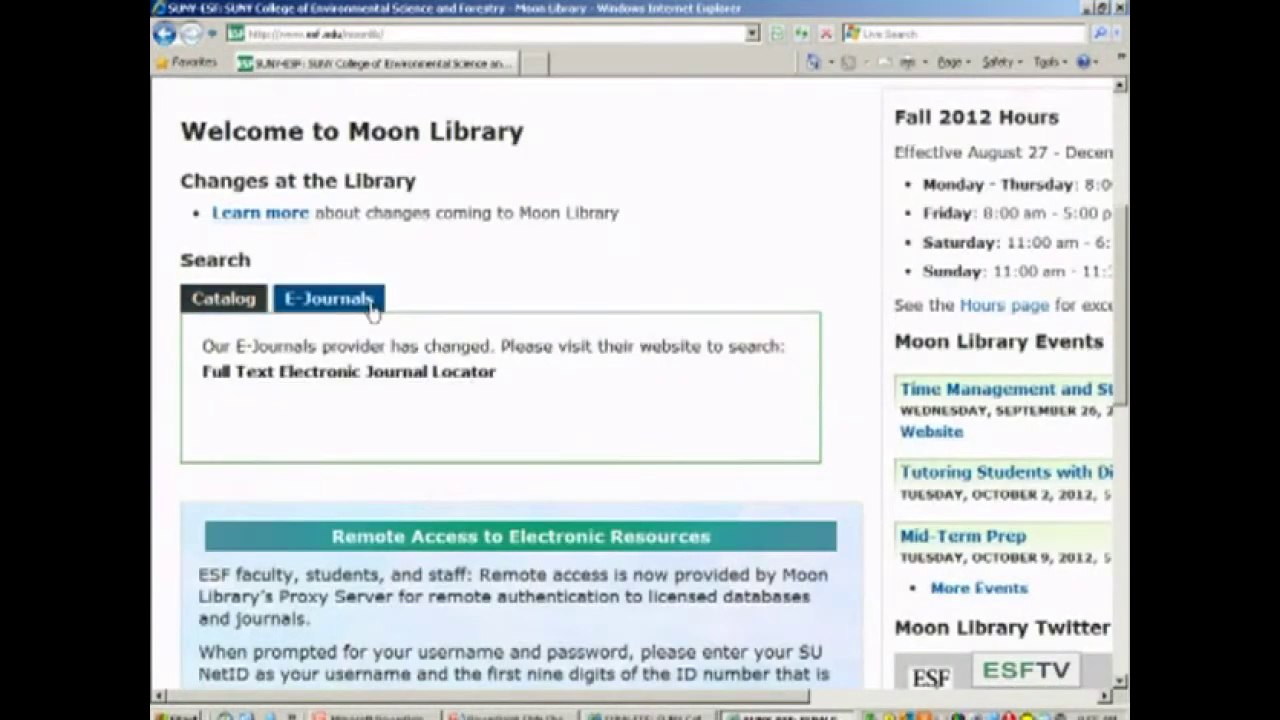
left_click(399, 380)
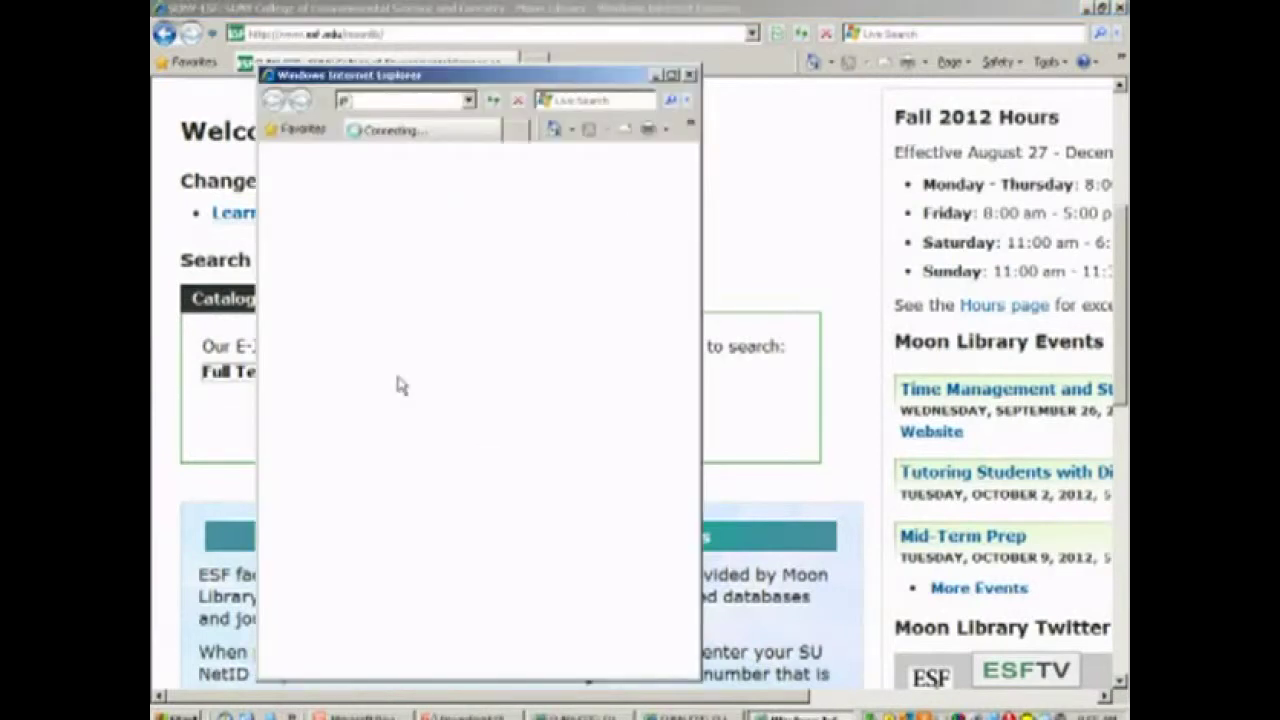
Step: Maximize the locator window and scroll down its start page
left_click_drag(700, 103, 1040, 104)
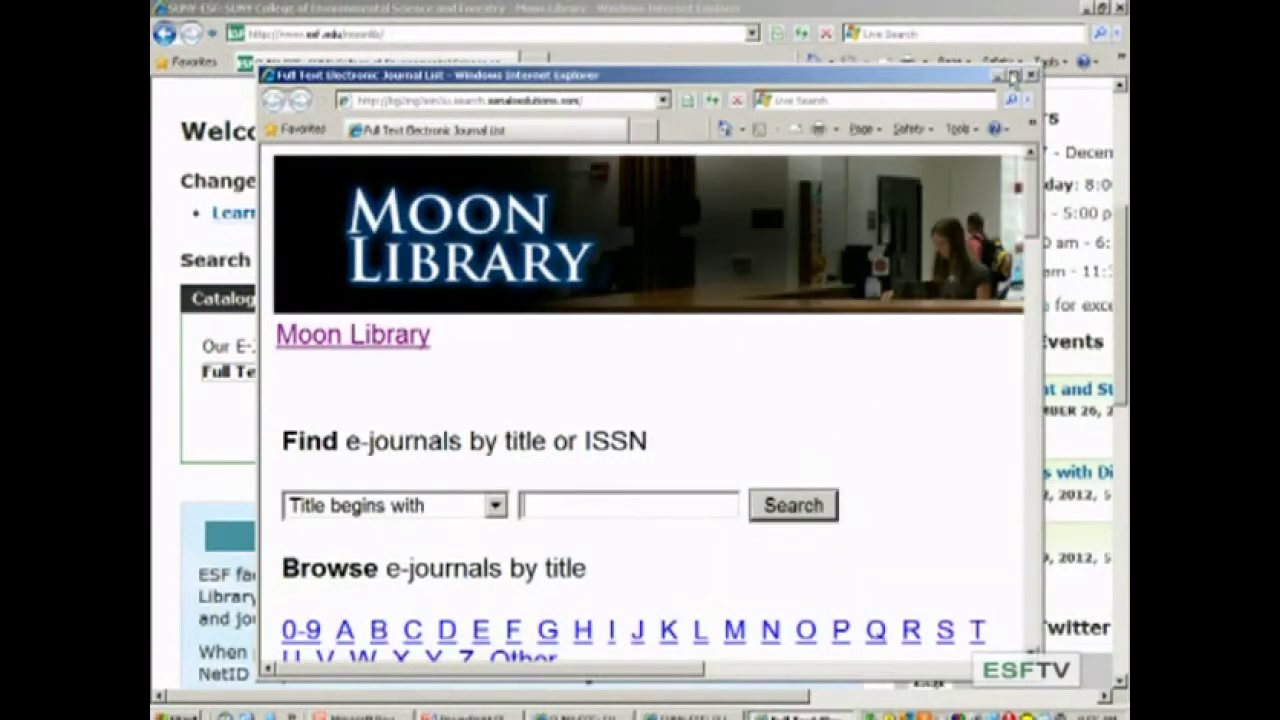
left_click(1012, 76)
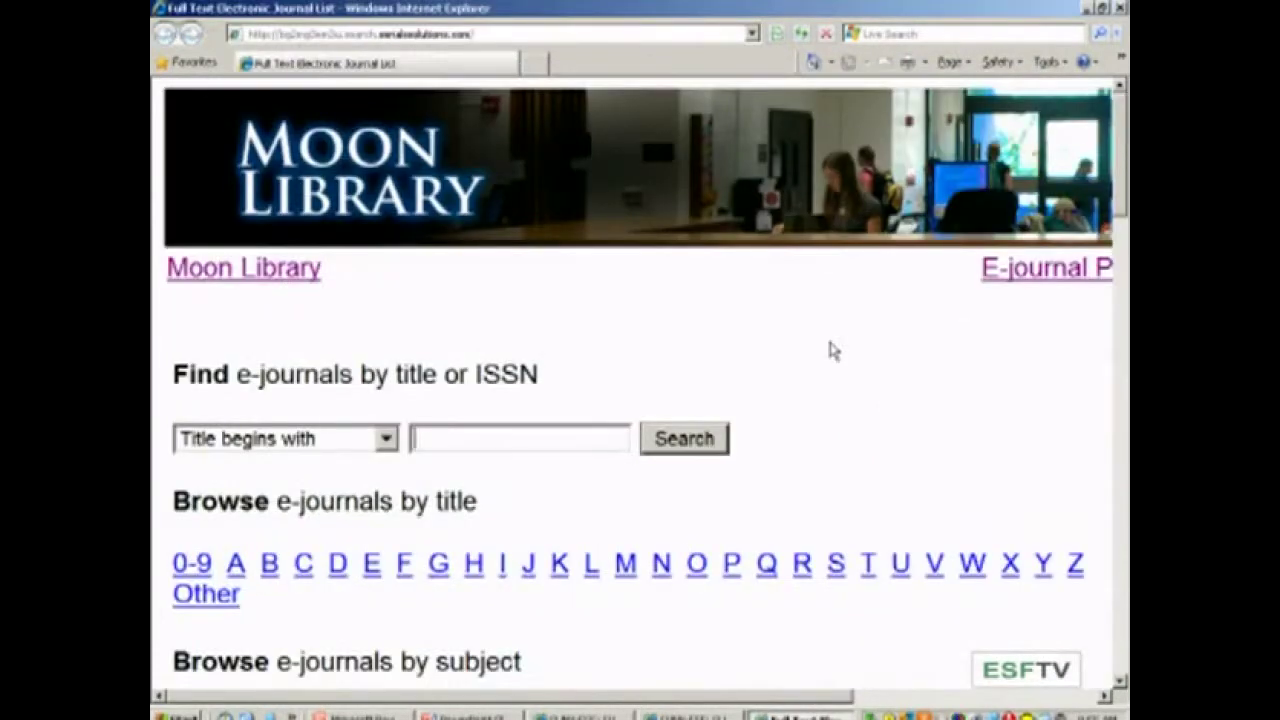
scroll(830, 350, "down", 2)
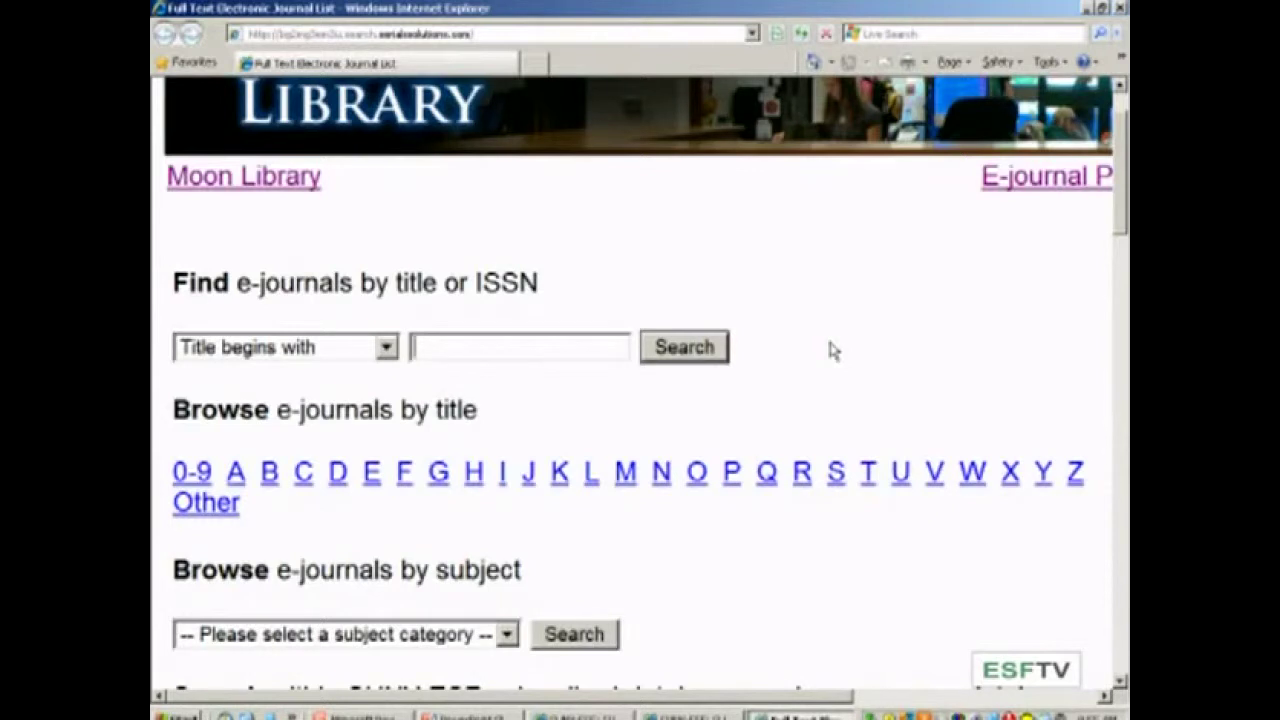
scroll(830, 350, "down", 4)
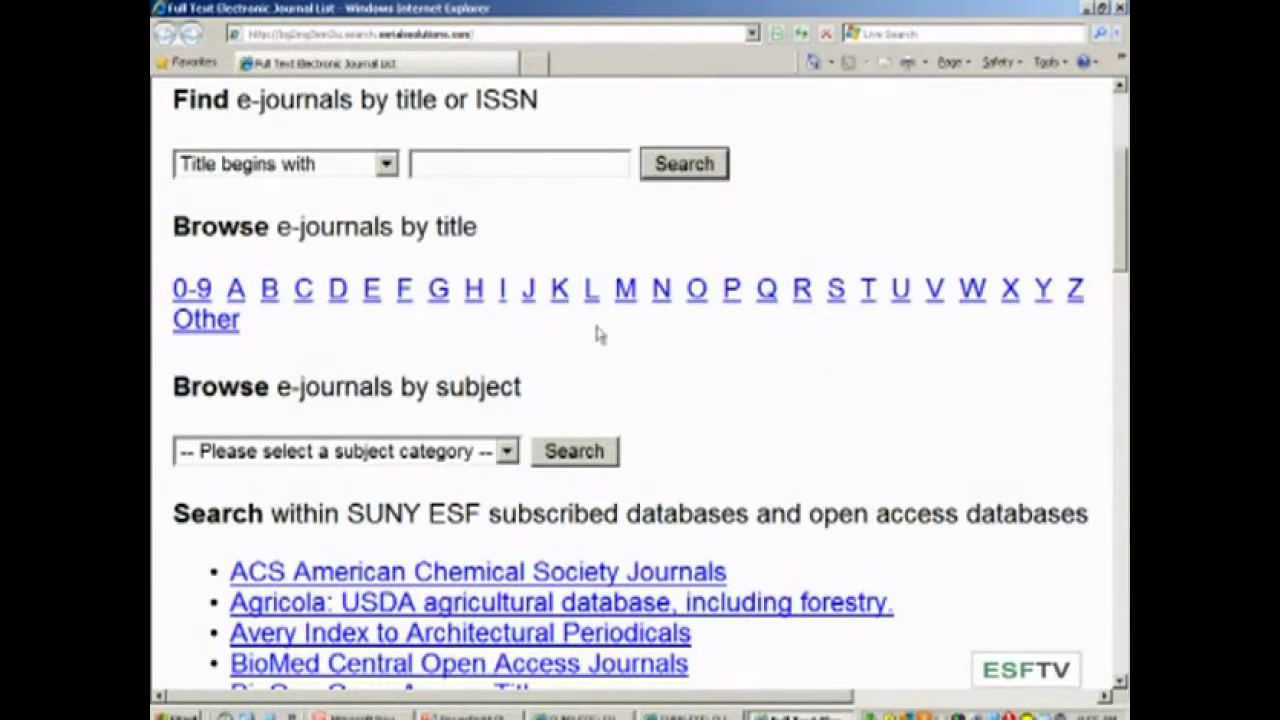
Step: Browse titles under the letter J and scroll through the 2248 records, from J3eA onward
left_click(530, 303)
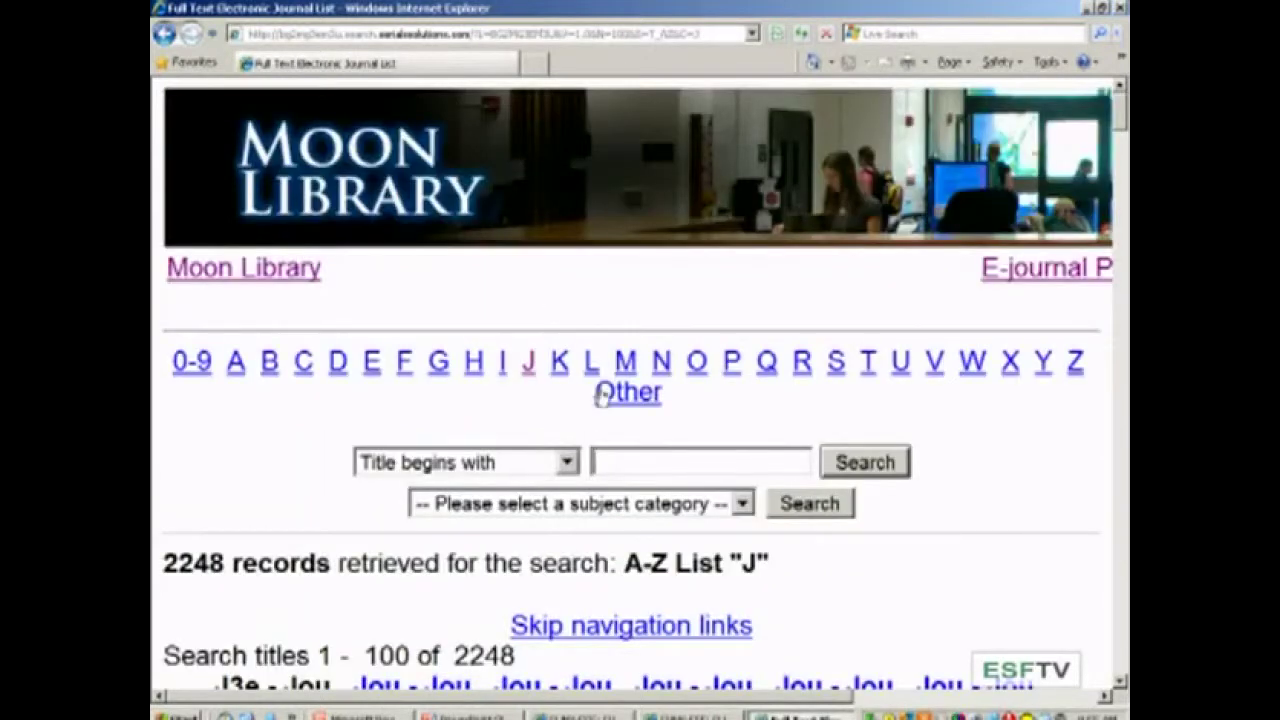
scroll(610, 405, "down", 3)
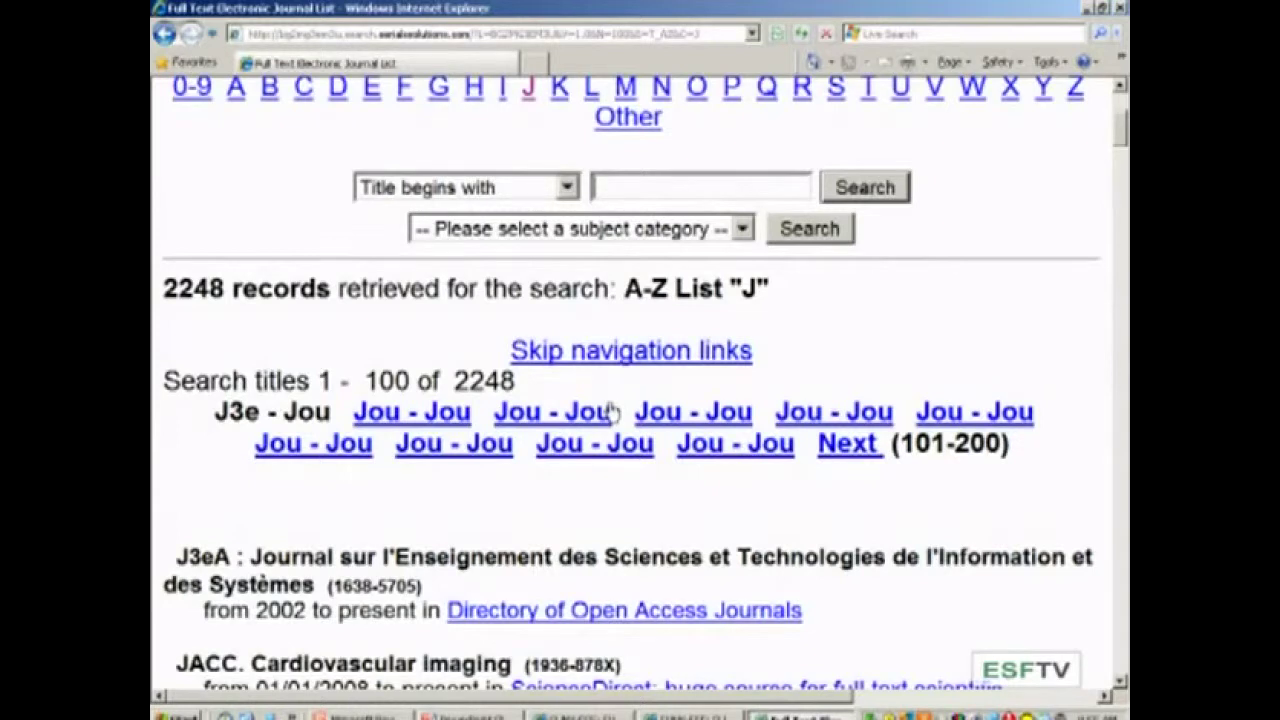
scroll(612, 410, "down", 4)
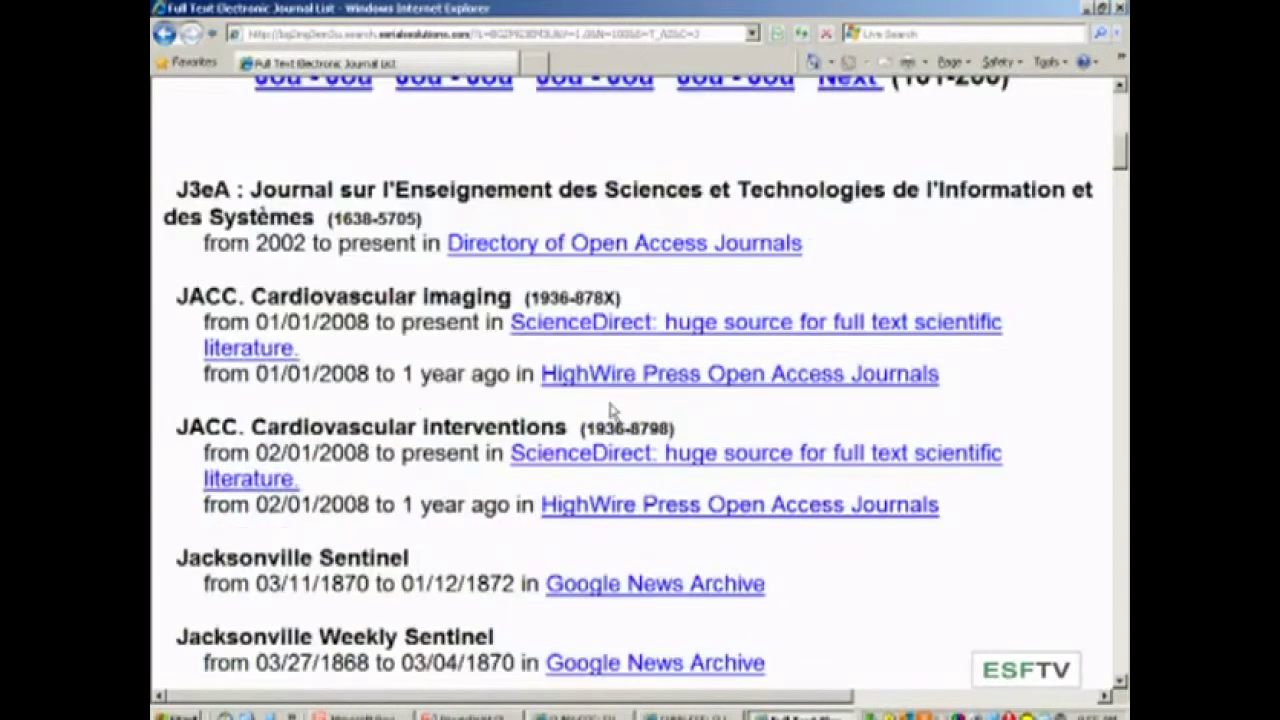
scroll(612, 410, "down", 1)
scroll(612, 410, "up", 8)
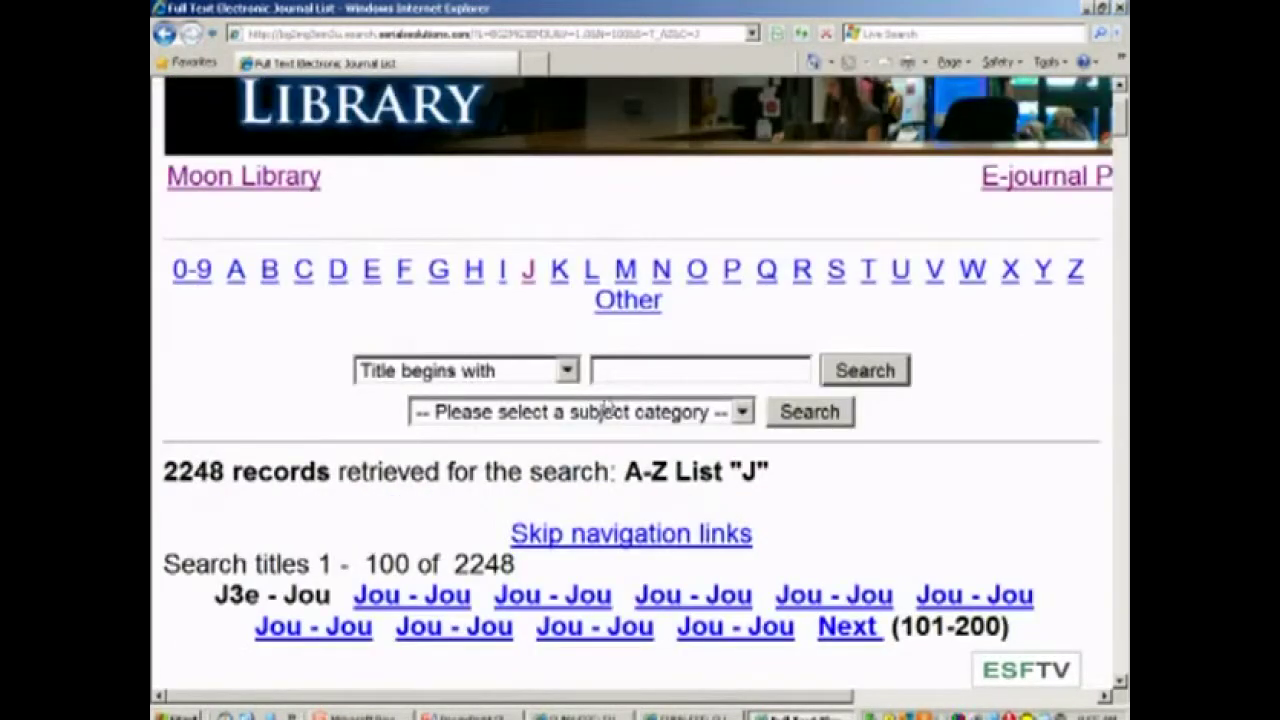
Step: From the portal start page, browse the Earth & Environmental Sciences subject category
left_click(1063, 190)
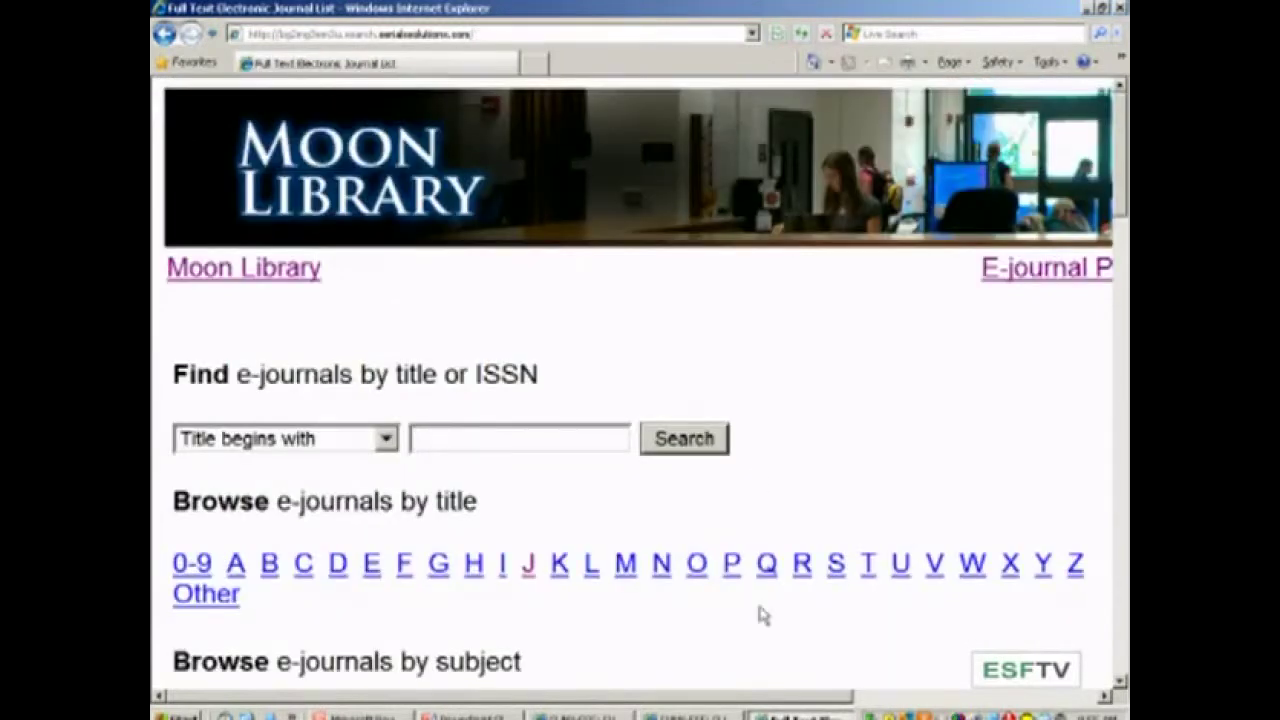
scroll(760, 614, "down", 5)
scroll(762, 614, "down", 1)
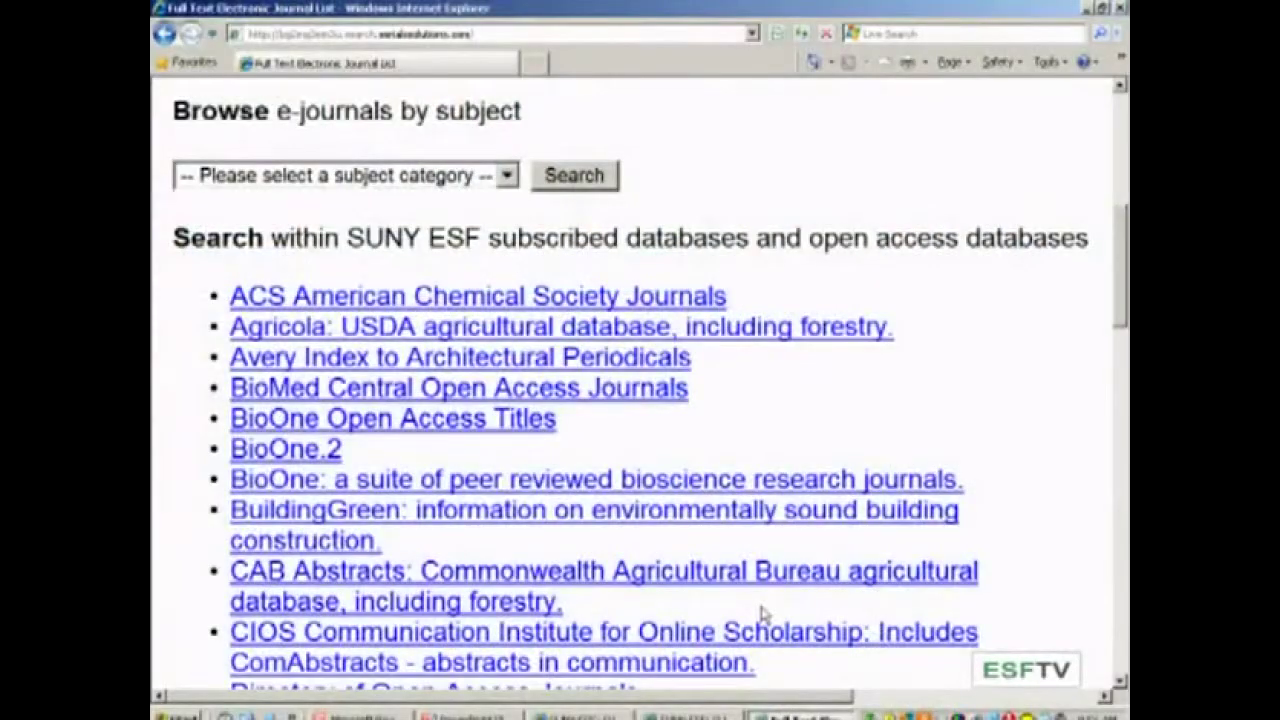
left_click(507, 176)
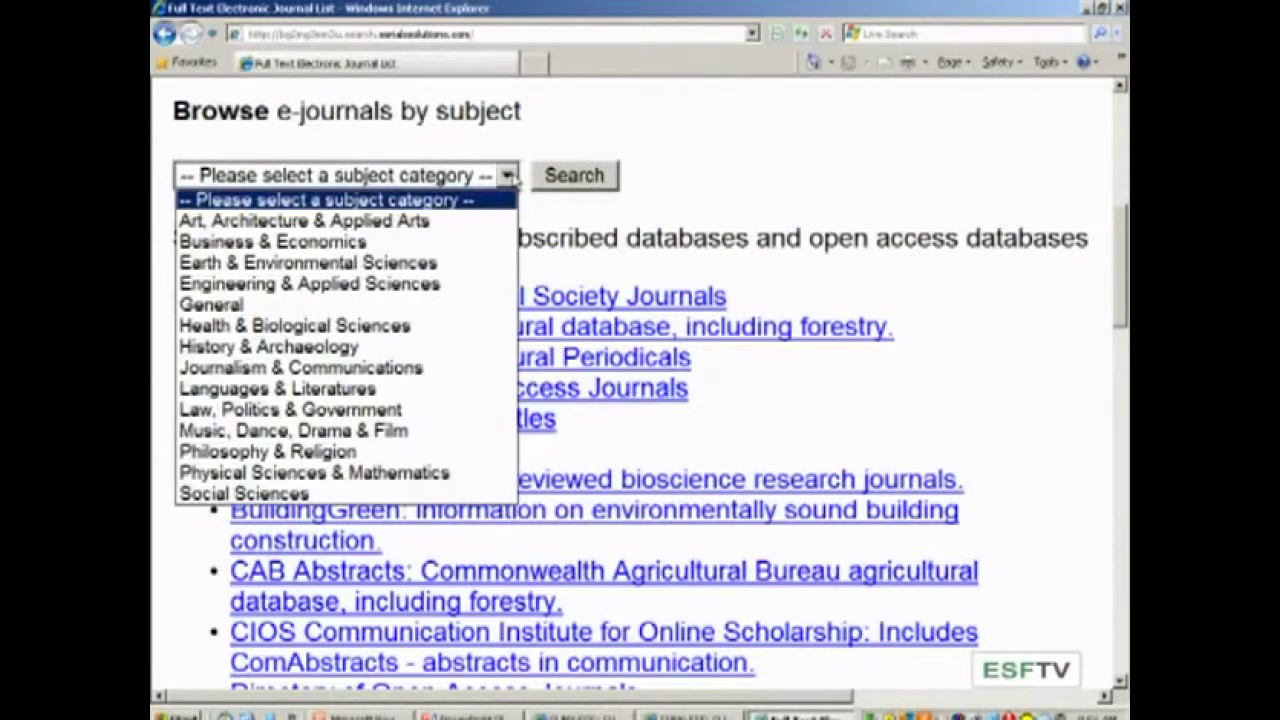
left_click(469, 264)
left_click(560, 186)
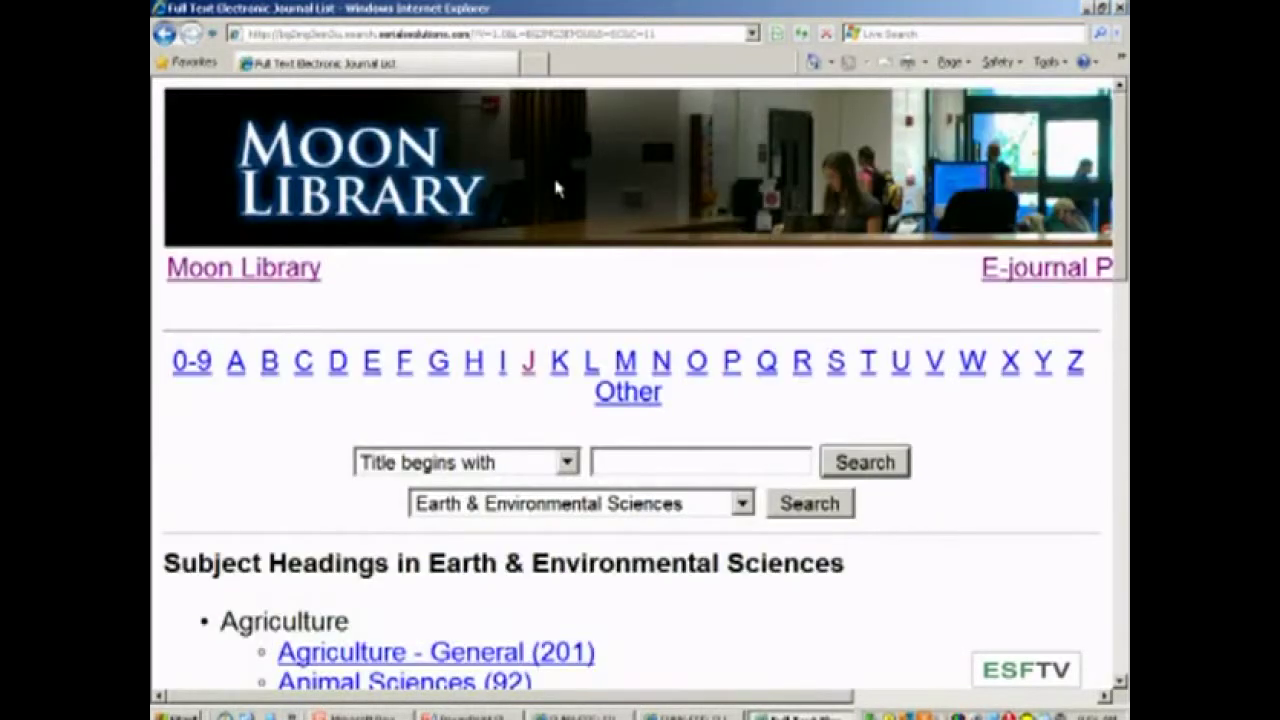
Step: Open the Ecology list of 177 journals, scroll through it, then return to the portal start page
scroll(711, 357, "down", 5)
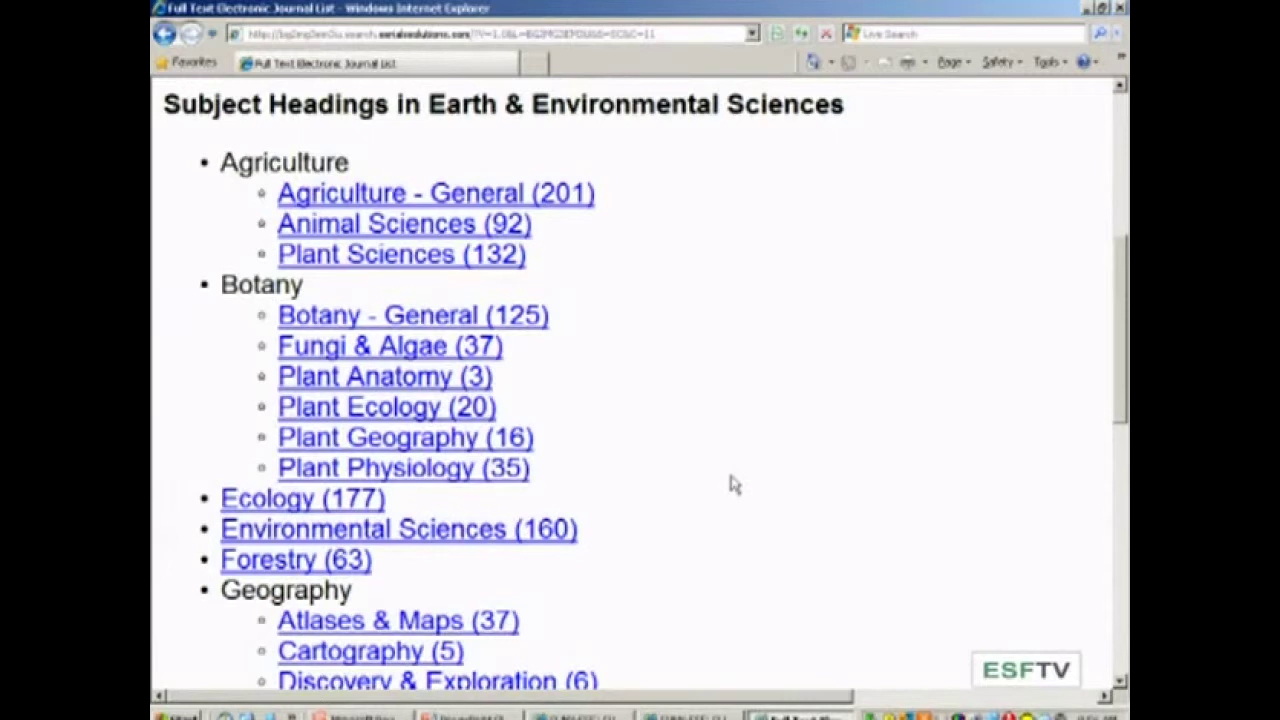
left_click(294, 508)
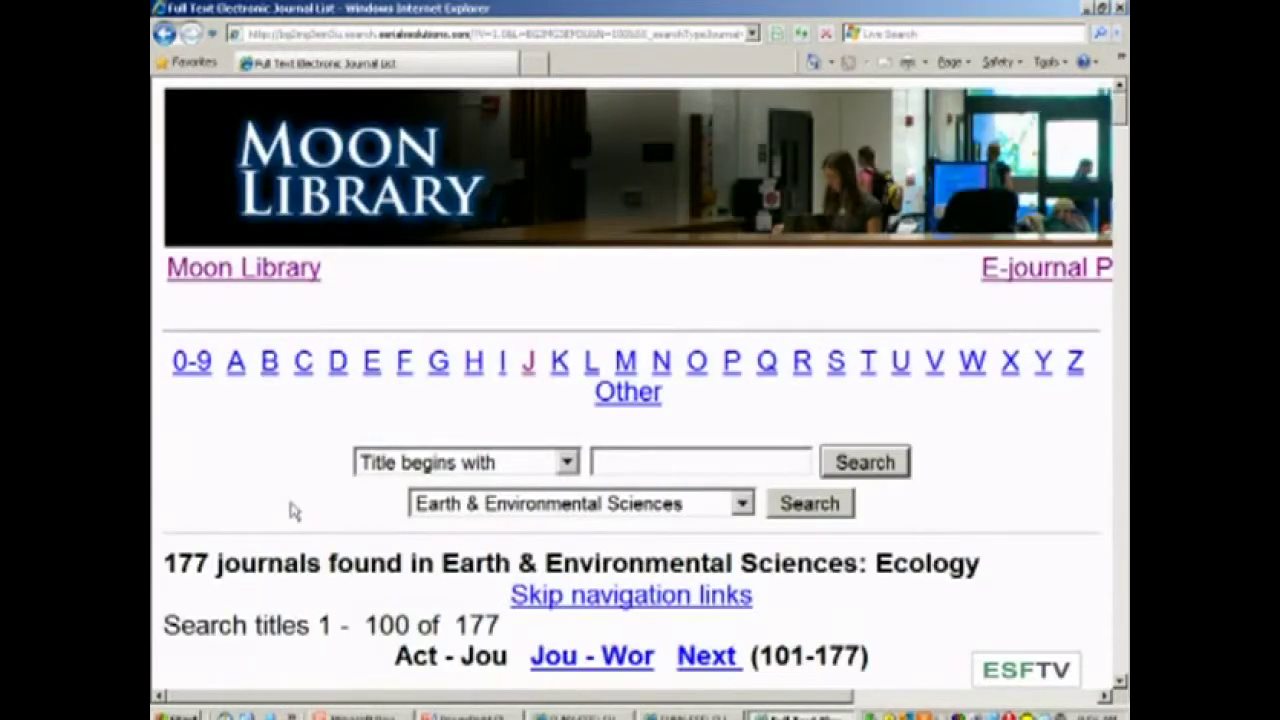
scroll(290, 507, "down", 3)
scroll(290, 505, "down", 3)
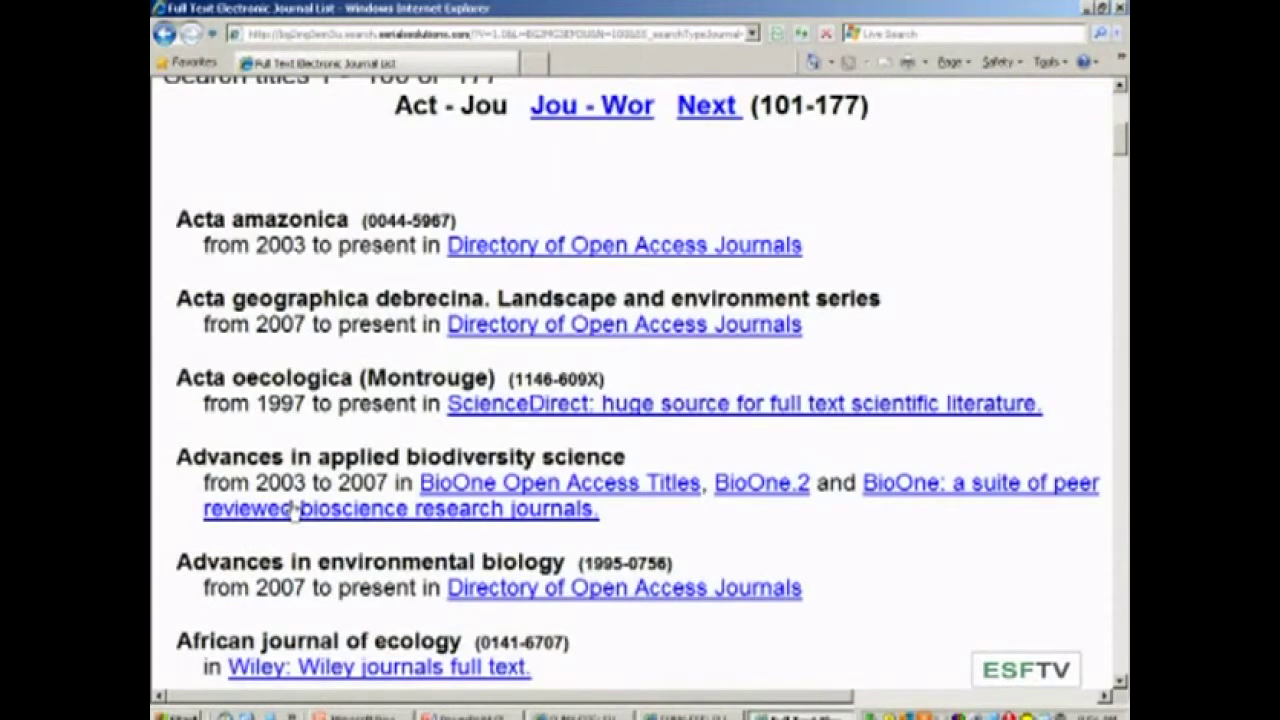
scroll(294, 510, "up", 3)
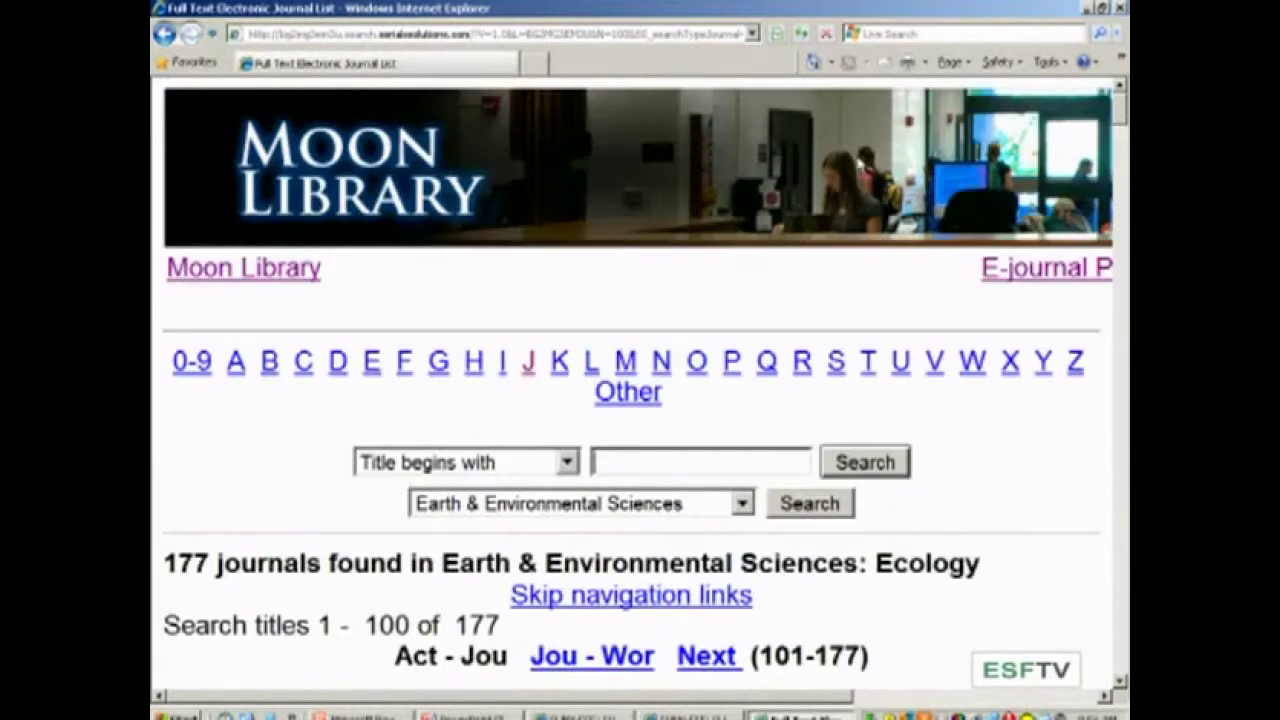
left_click(1058, 268)
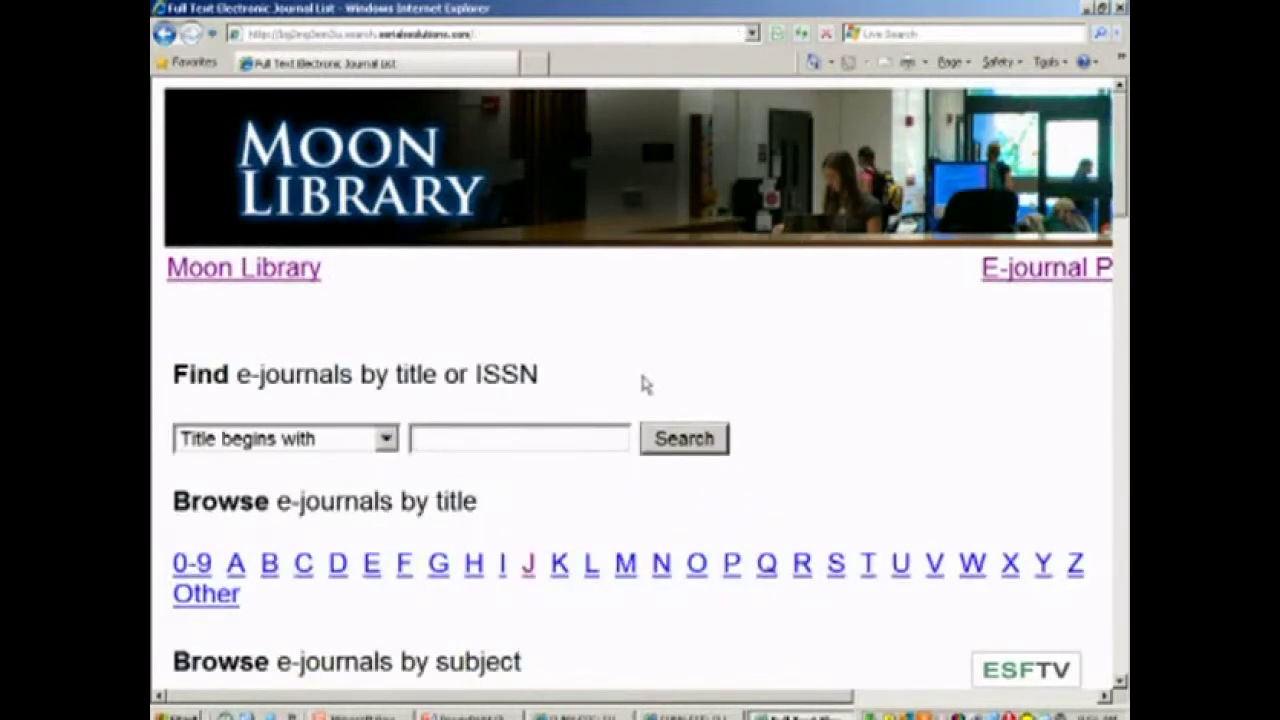
Step: Scroll to the SUNY ESF subscribed and open access databases list, from ACS to Wiley
scroll(645, 384, "down", 3)
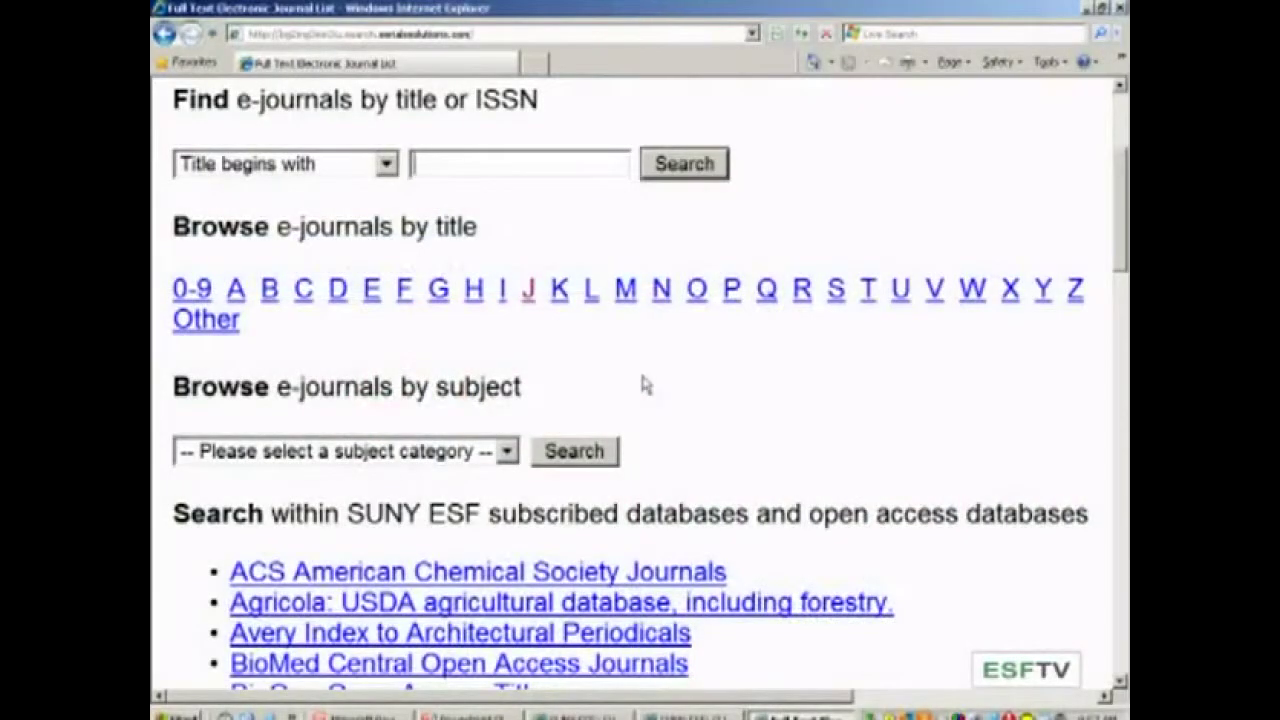
scroll(645, 385, "down", 3)
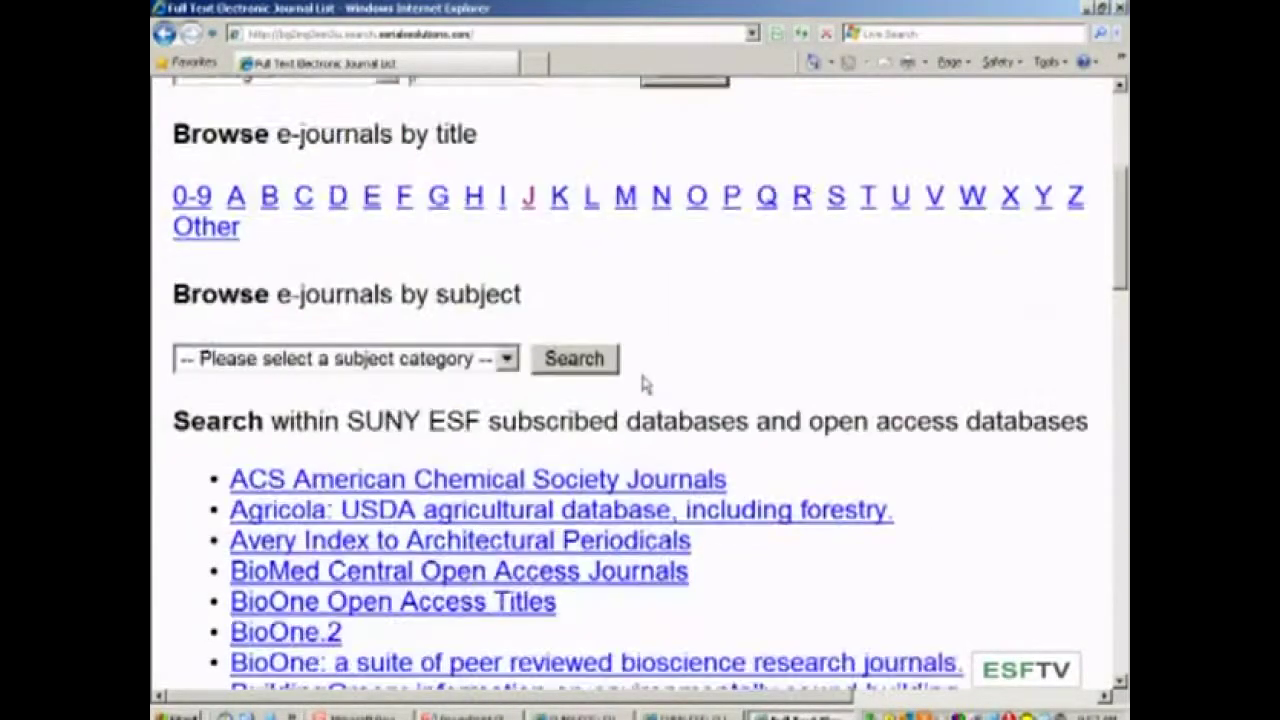
scroll(643, 383, "down", 1)
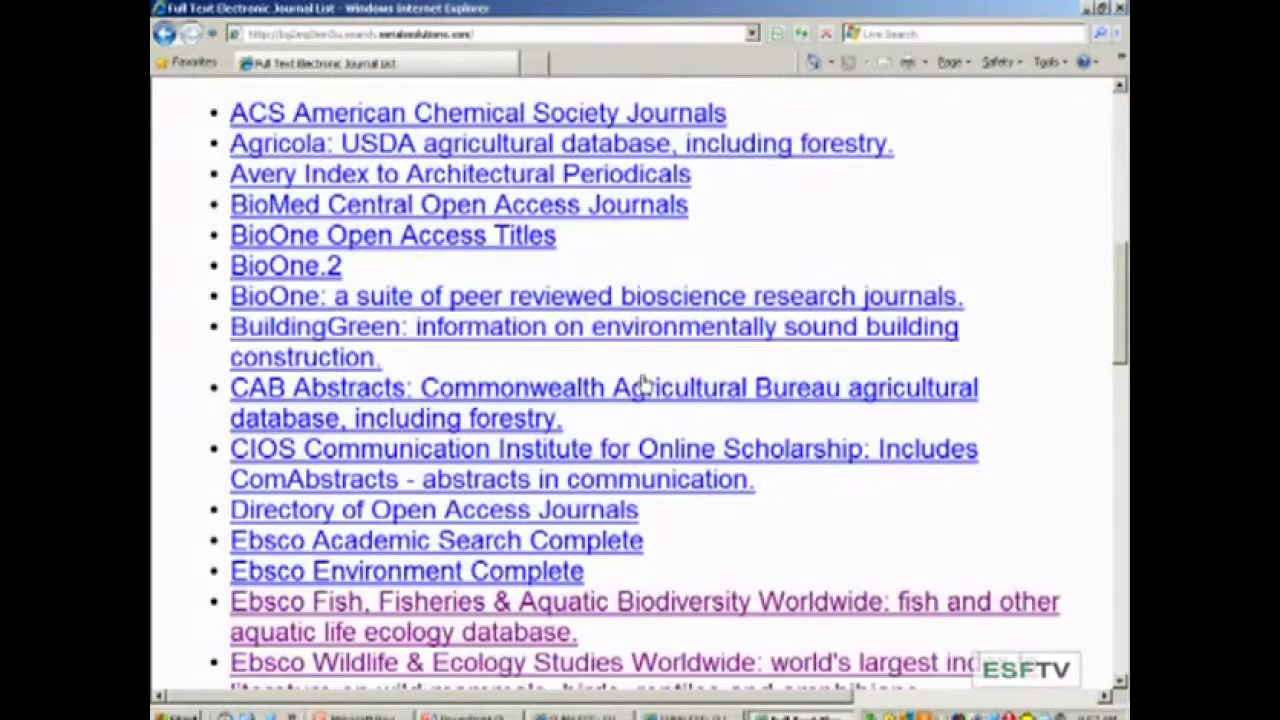
left_click_drag(1122, 340, 1100, 320)
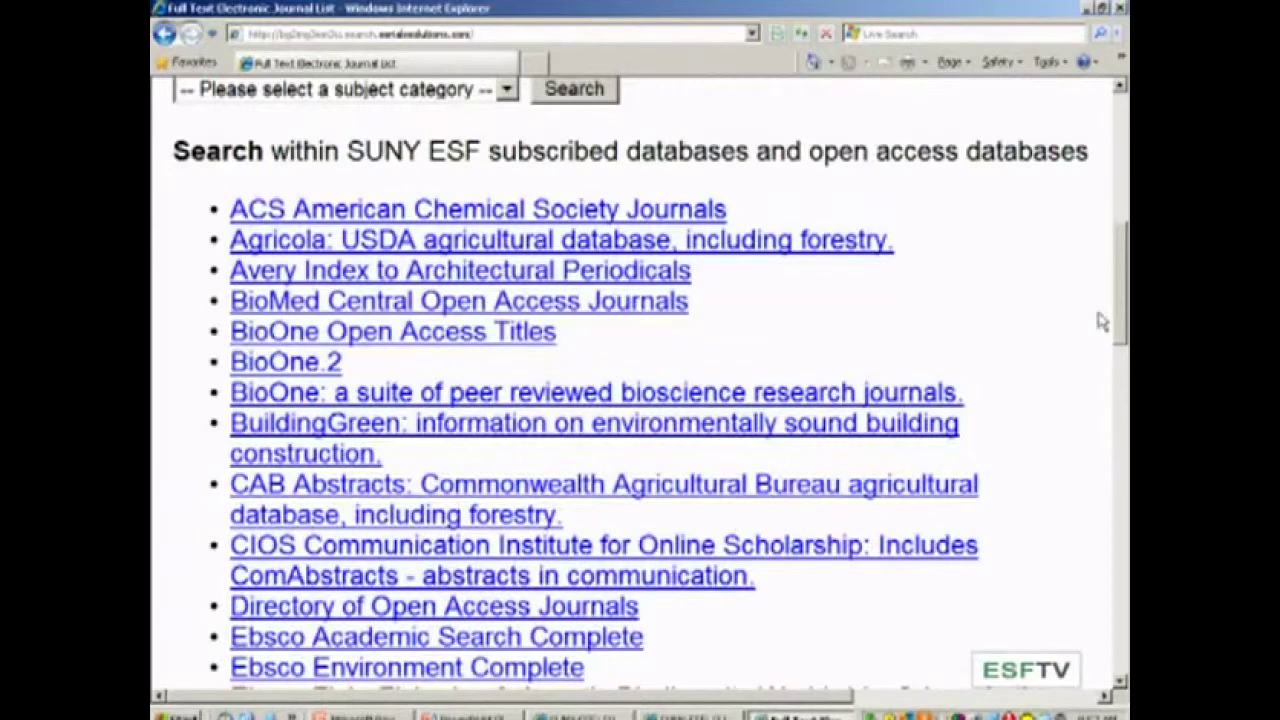